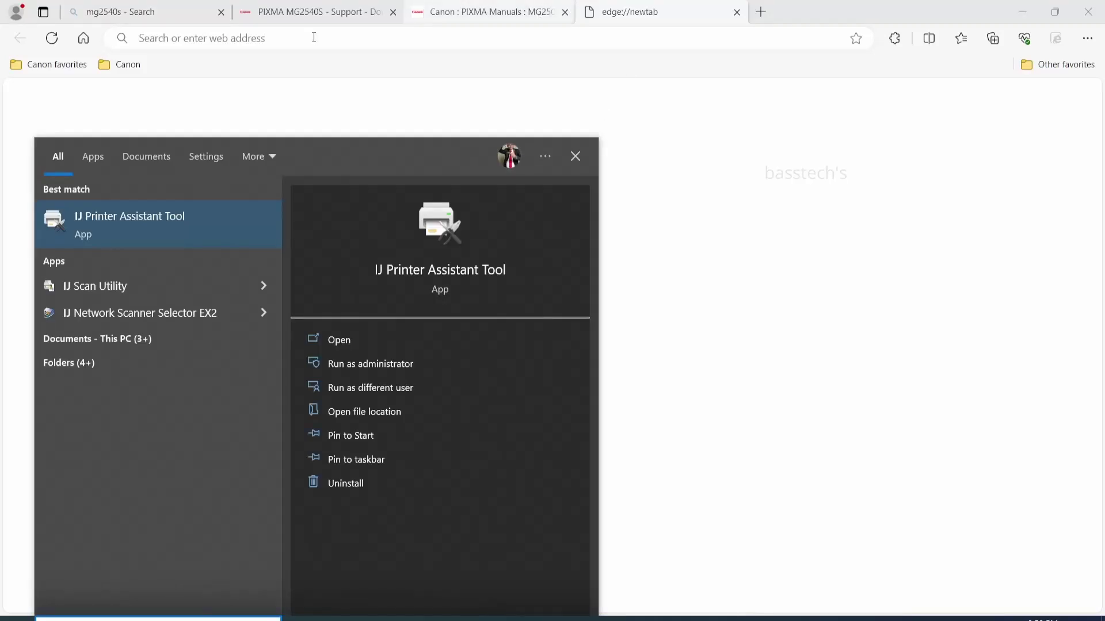
Step: Launch IJ Scan Utility from the Start menu search results
{"action": "left_click", "coordinate": [101, 284]}
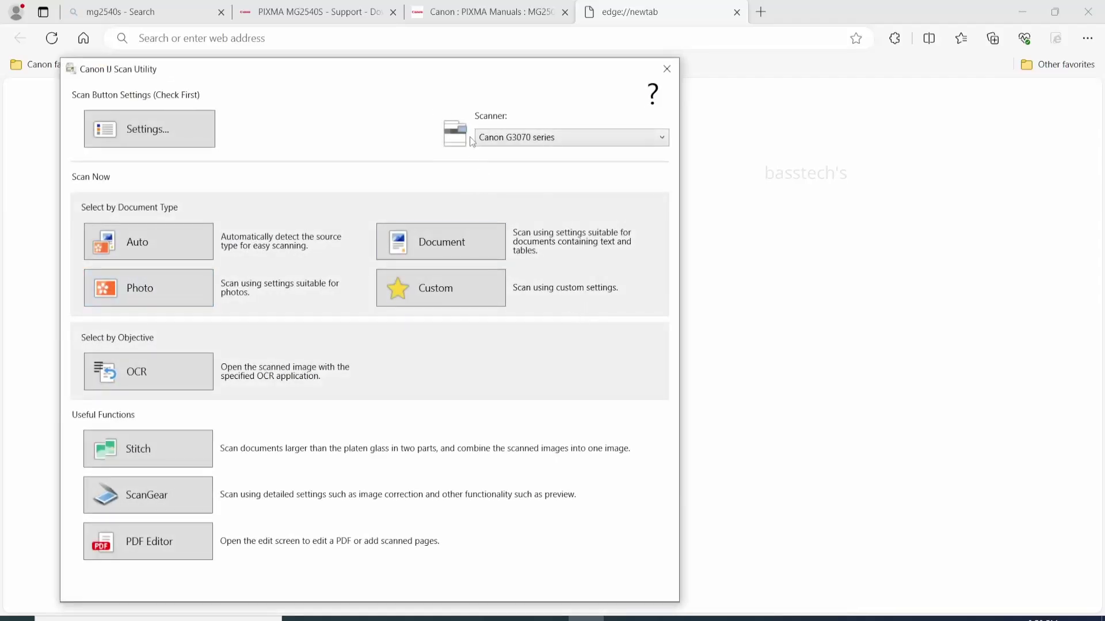
Step: Select Canon MG2500 series as the scanner instead of Canon G3070 series
{"action": "left_click", "coordinate": [524, 141]}
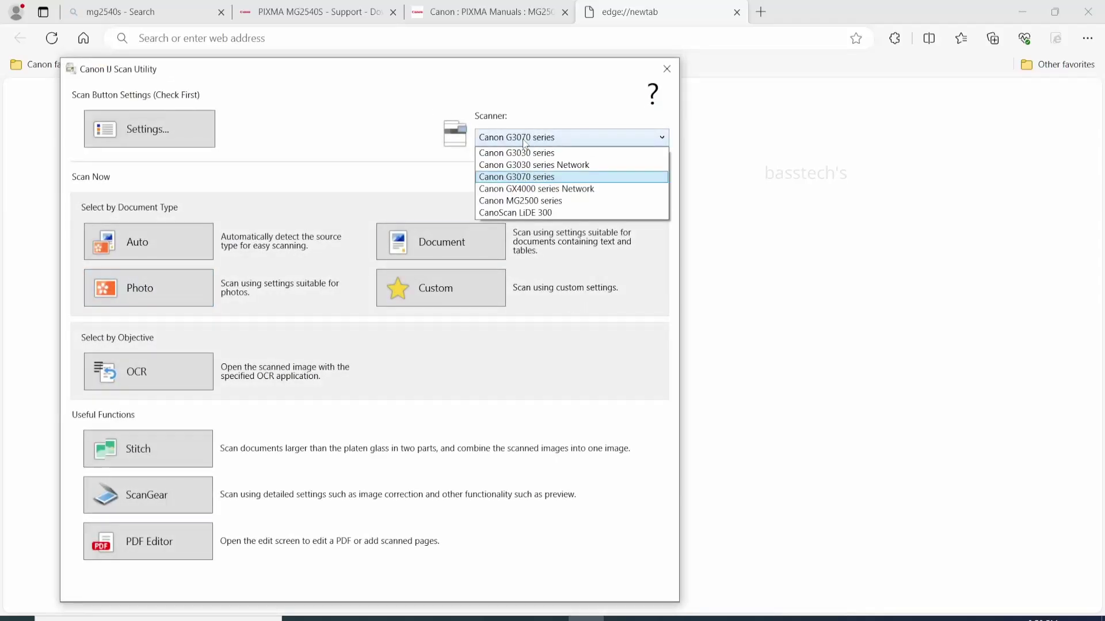
{"action": "left_click", "coordinate": [535, 200]}
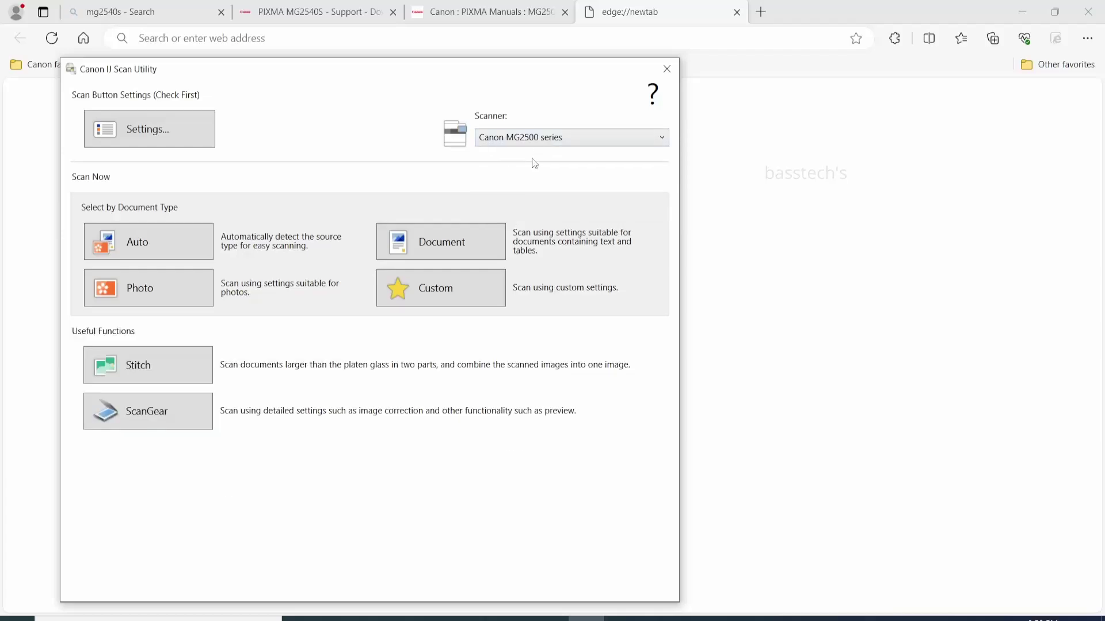
Step: Open scan button settings and check Auto Scan's file name IMG and Auto data format
{"action": "left_click", "coordinate": [151, 132]}
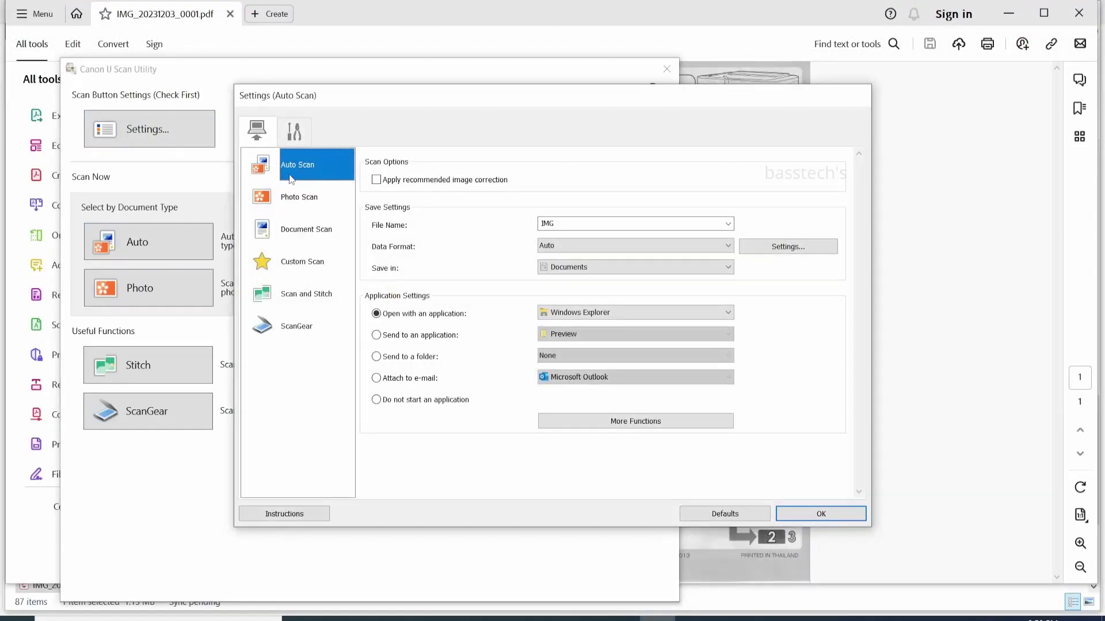
{"action": "double_click", "coordinate": [566, 226]}
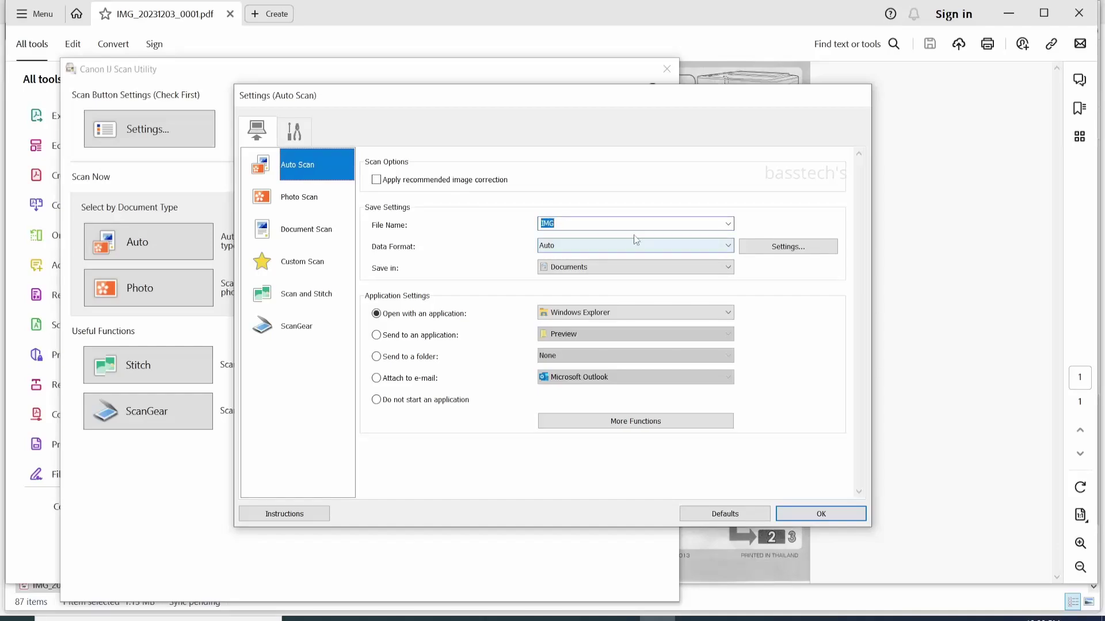
{"action": "left_click", "coordinate": [691, 246]}
{"action": "left_click", "coordinate": [690, 258]}
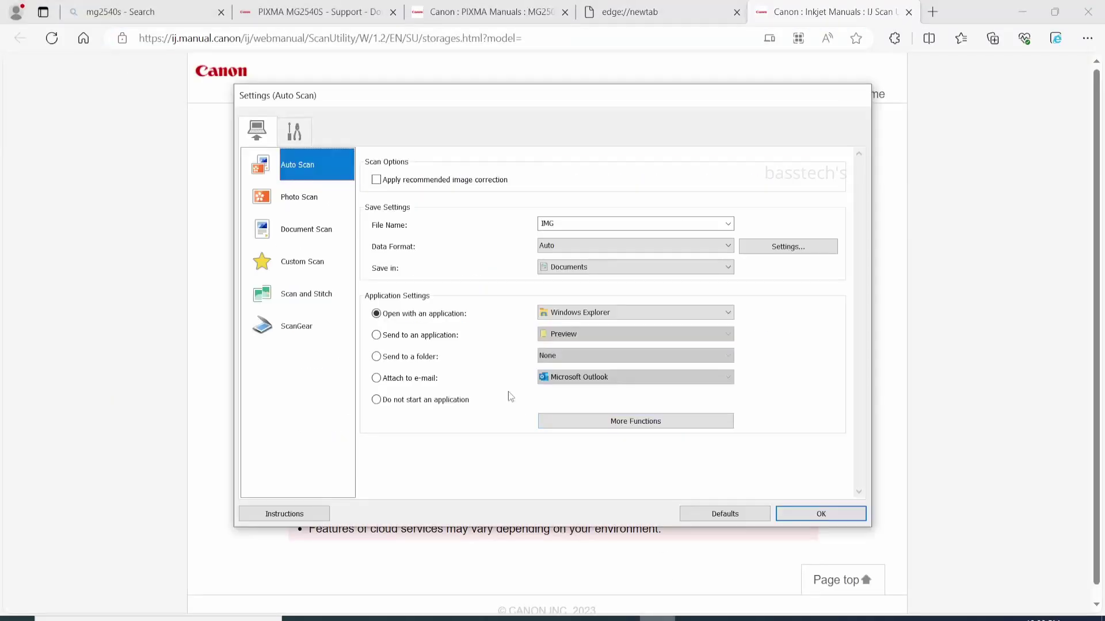
Step: Review the Photo Scan and Document Scan settings, then keep Custom Scan's source type at Auto
{"action": "left_click", "coordinate": [292, 199]}
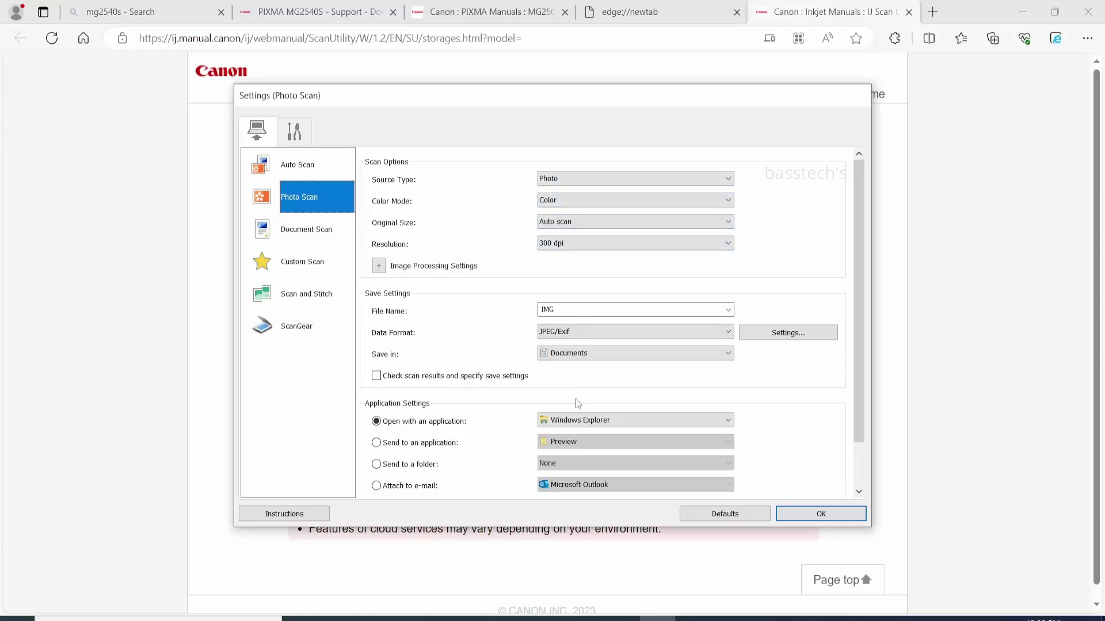
{"action": "left_click", "coordinate": [307, 233]}
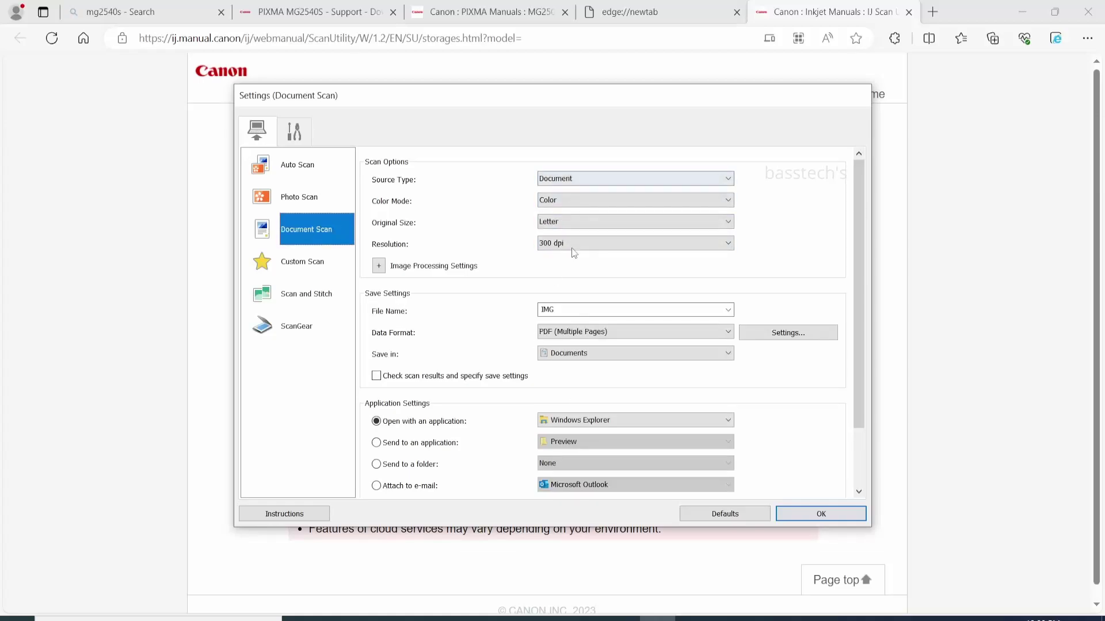
{"action": "scroll", "coordinate": [639, 387], "scroll_direction": "down", "scroll_amount": 1}
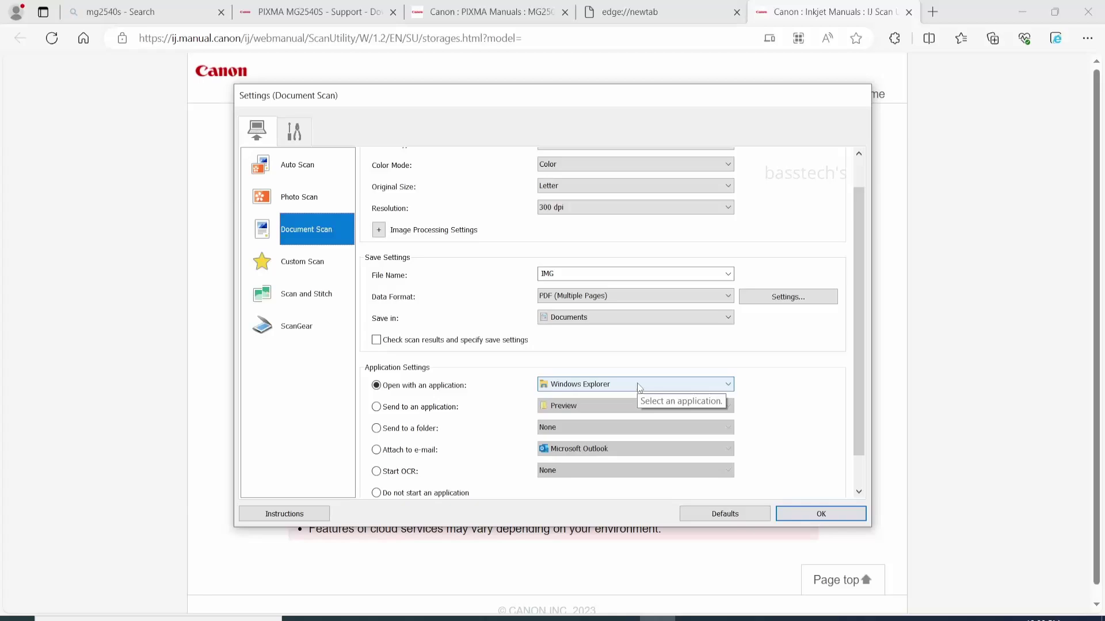
{"action": "left_click", "coordinate": [299, 269]}
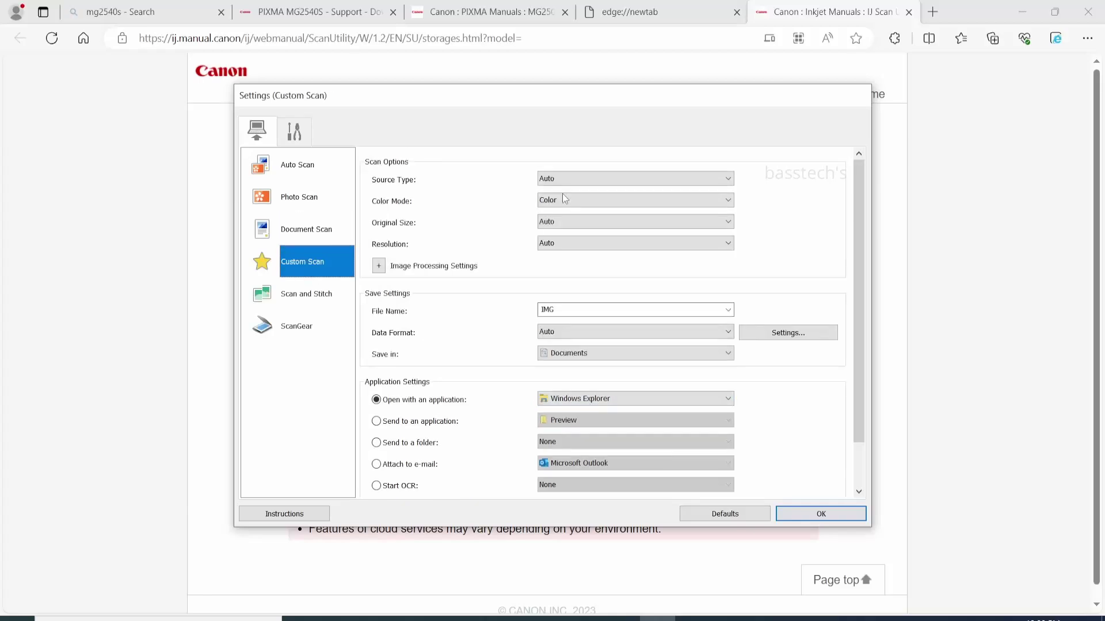
{"action": "left_click", "coordinate": [573, 179]}
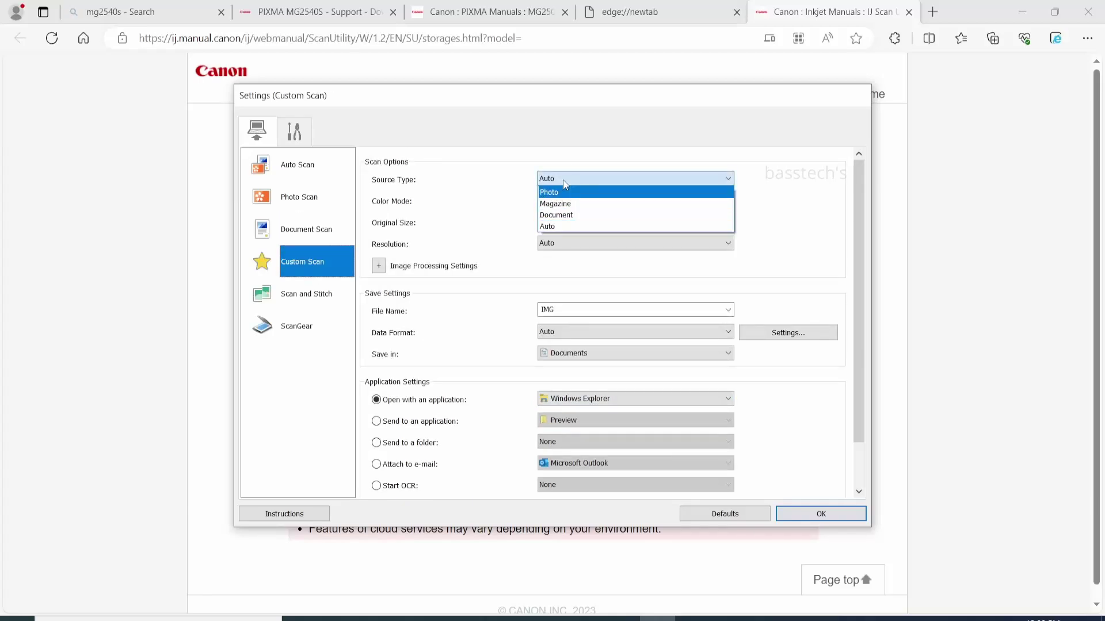
{"action": "left_click", "coordinate": [566, 227]}
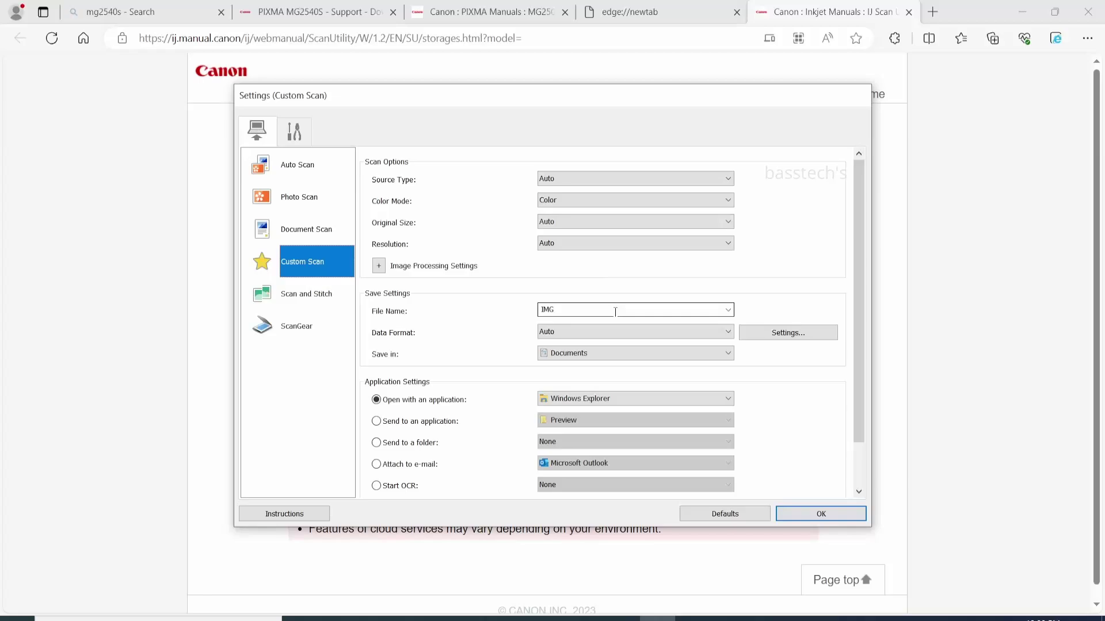
{"action": "scroll", "coordinate": [633, 287], "scroll_direction": "down", "scroll_amount": 2}
{"action": "scroll", "coordinate": [681, 254], "scroll_direction": "up", "scroll_amount": 2}
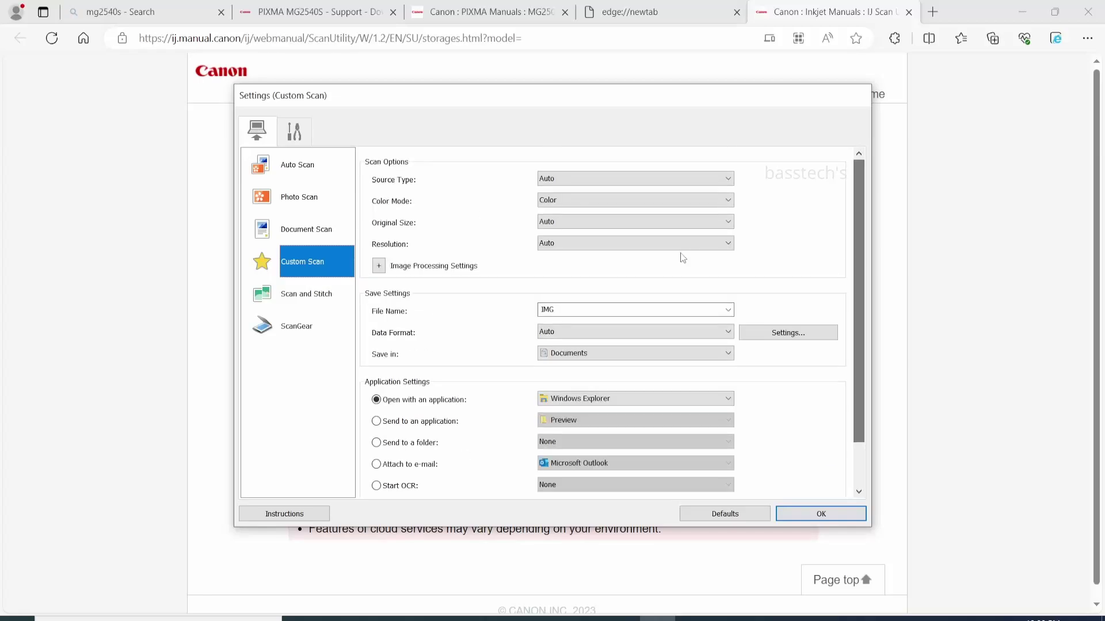
Step: Look over the Scan and Stitch, ScanGear and General Settings pages, then return to per-scan-type settings
{"action": "left_click", "coordinate": [305, 294]}
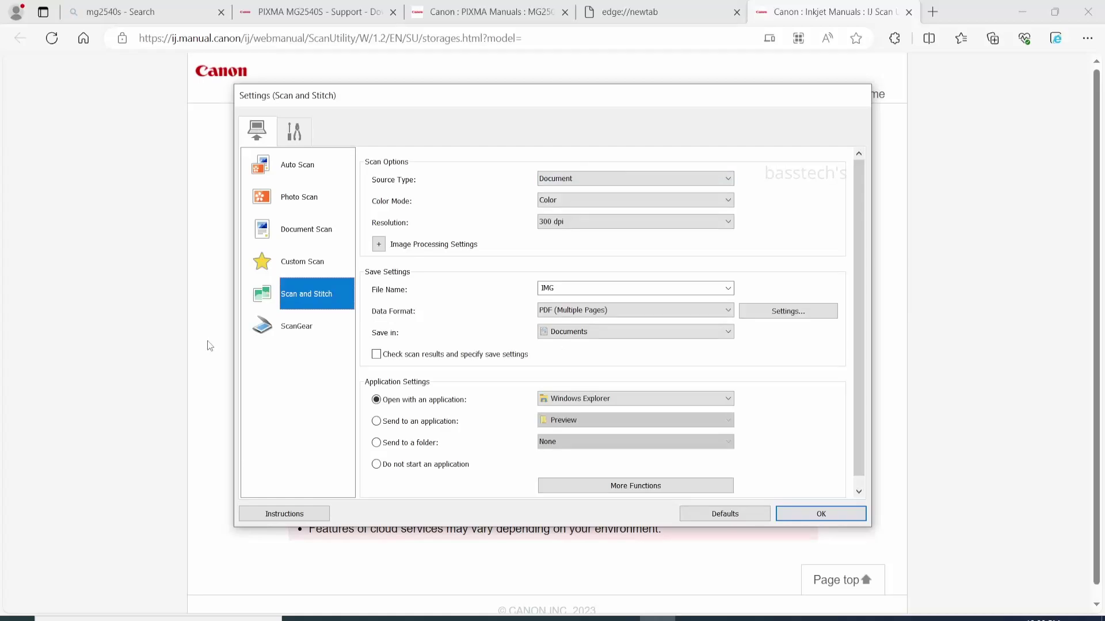
{"action": "left_click", "coordinate": [298, 327]}
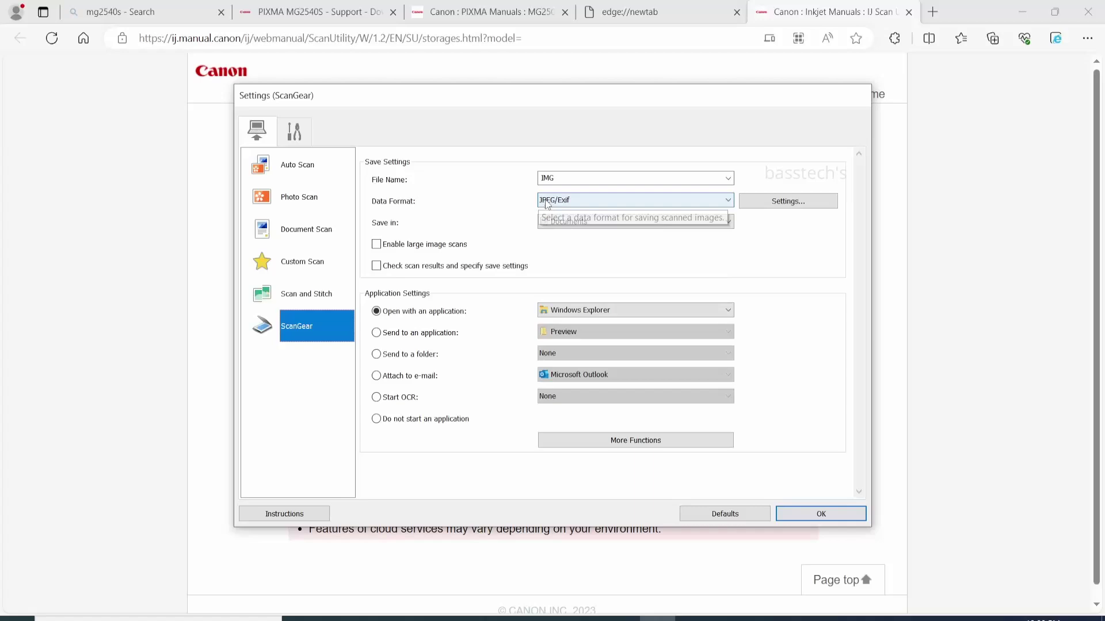
{"action": "left_click", "coordinate": [301, 131]}
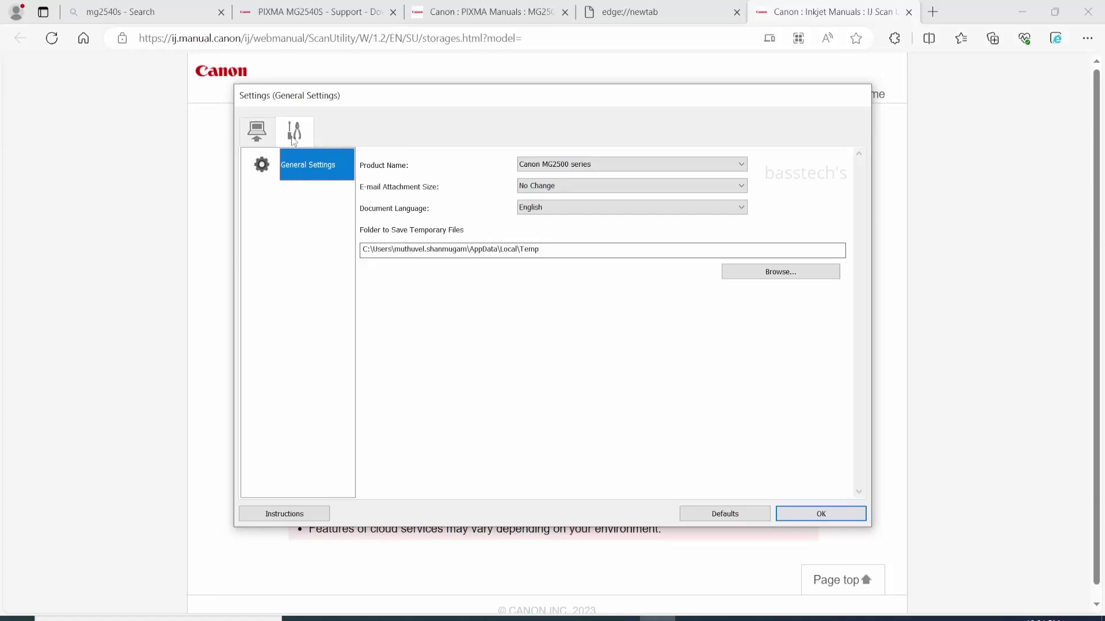
{"action": "left_click", "coordinate": [257, 131]}
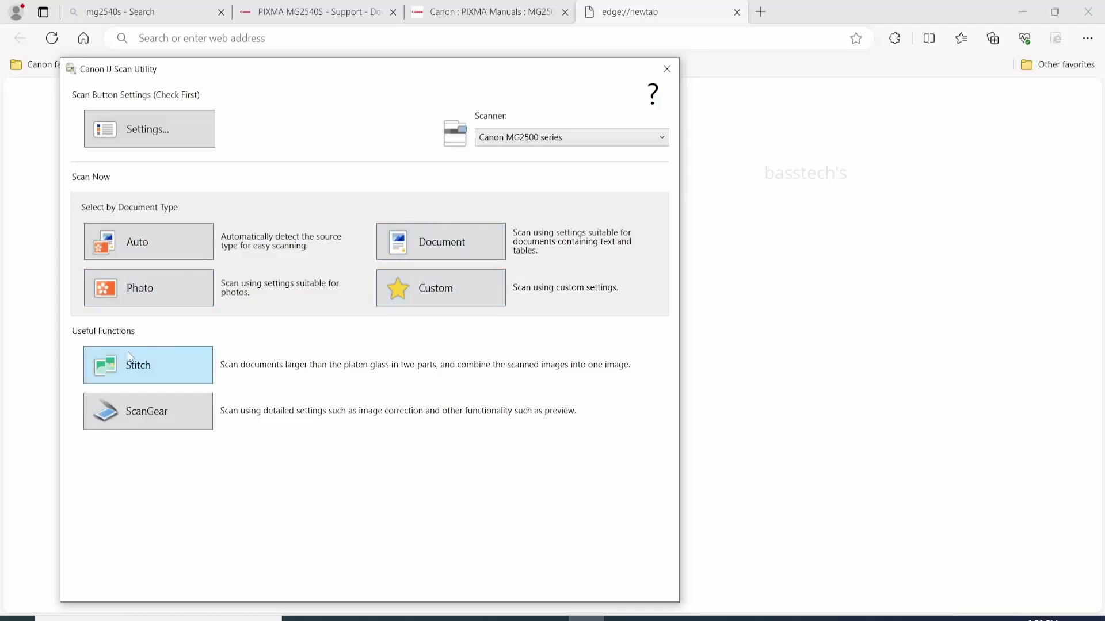
Step: Run an Auto scan of the document, accepting the ScanGear notice, producing IMG_20231203_0001.pdf
{"action": "left_click", "coordinate": [171, 244]}
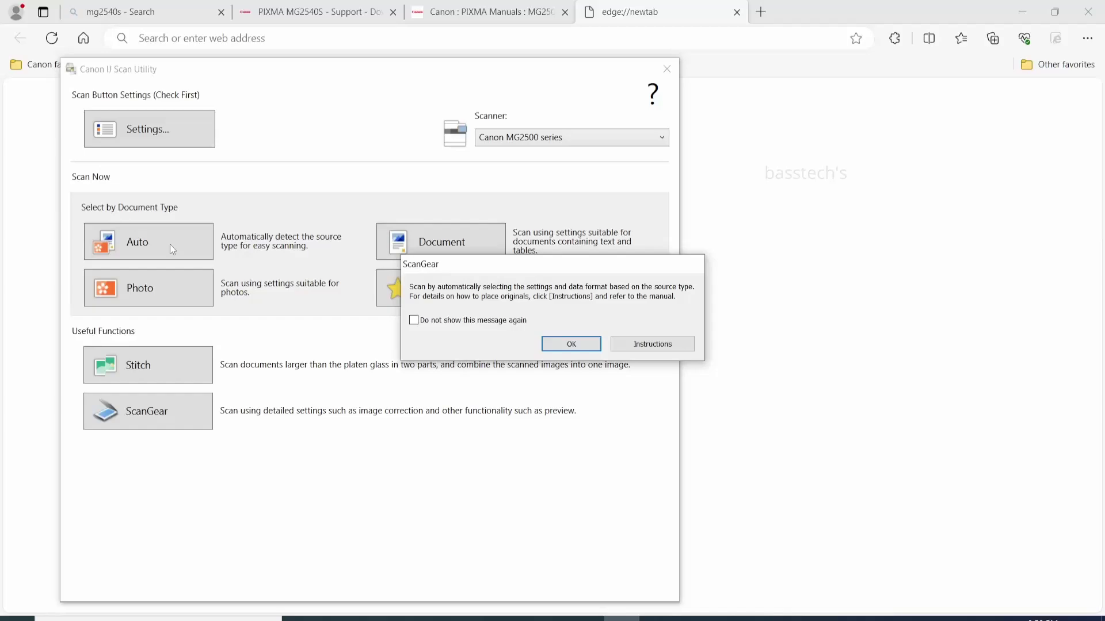
{"action": "left_click", "coordinate": [558, 345]}
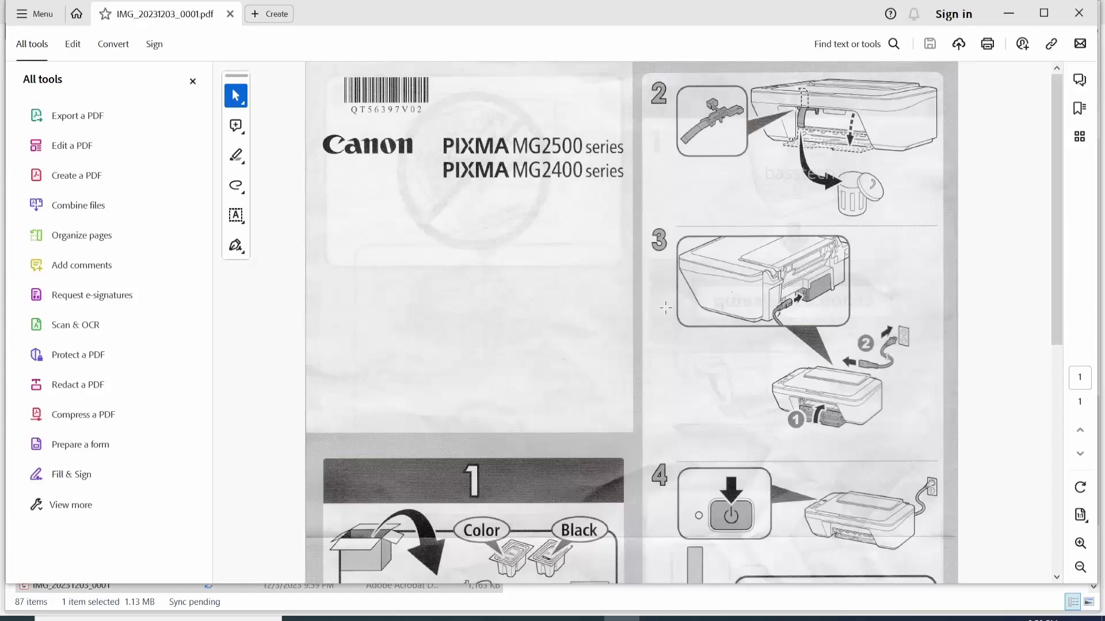
Step: Zoom out on IMG_20231203_0001.pdf until the whole page fits the window height
{"action": "key", "text": "ctrl+minus"}
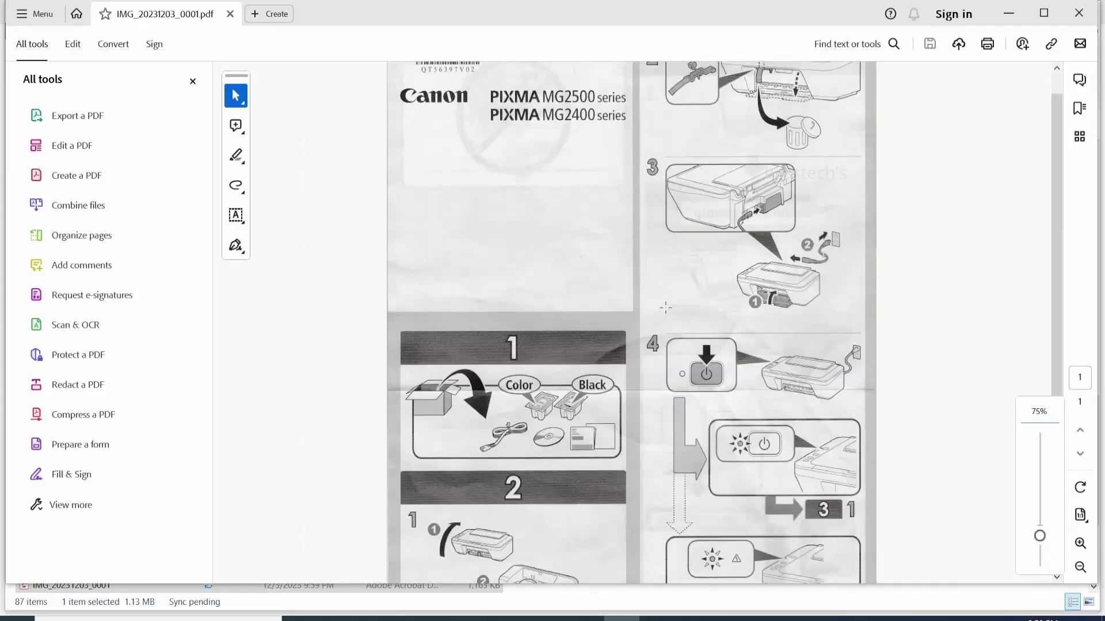
{"action": "key", "text": "ctrl+0"}
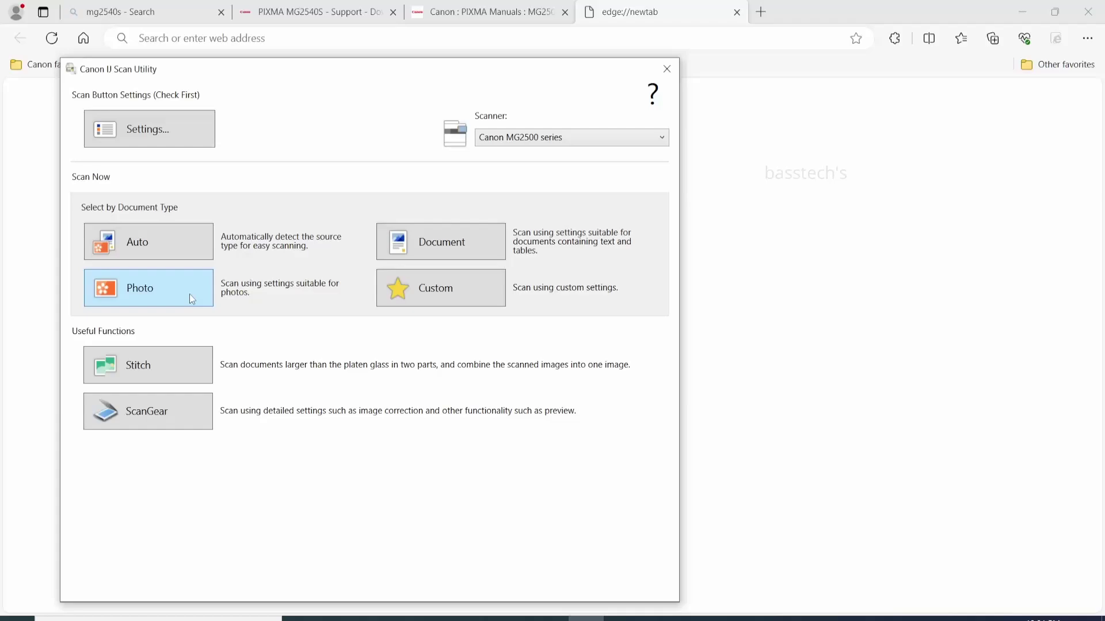
Step: Photo-scan the Holiday Inn menu into IMG_20231203_0002.jpg and look over the result
{"action": "left_click", "coordinate": [189, 295]}
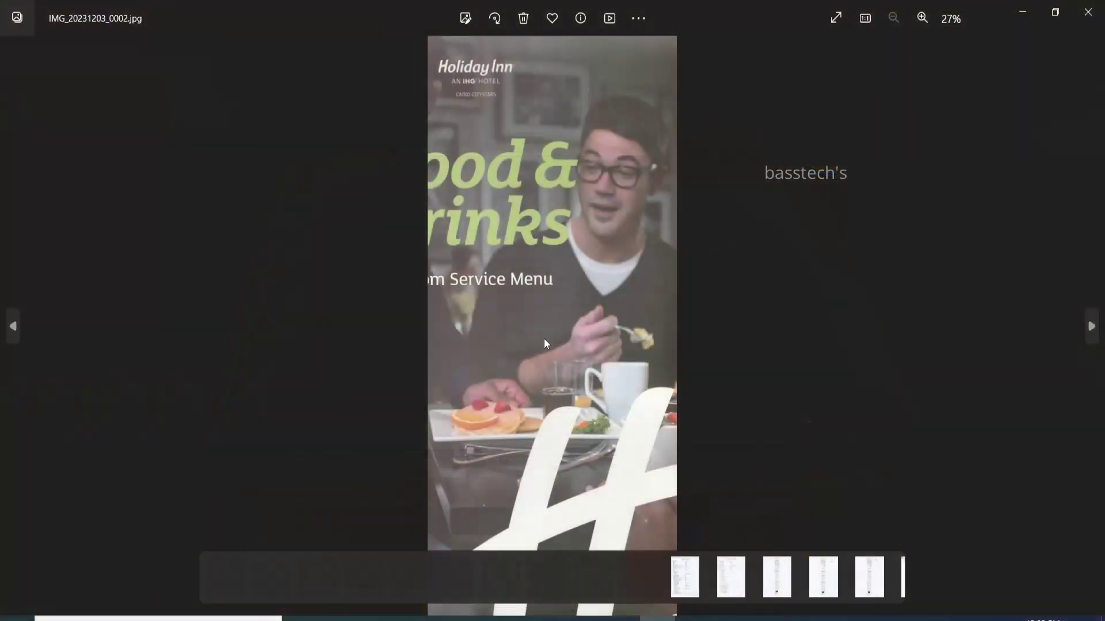
{"action": "scroll", "coordinate": [544, 340], "scroll_direction": "up", "scroll_amount": 3}
{"action": "scroll", "coordinate": [545, 344], "scroll_direction": "down", "scroll_amount": 3}
{"action": "scroll", "coordinate": [545, 340], "scroll_direction": "up", "scroll_amount": 2}
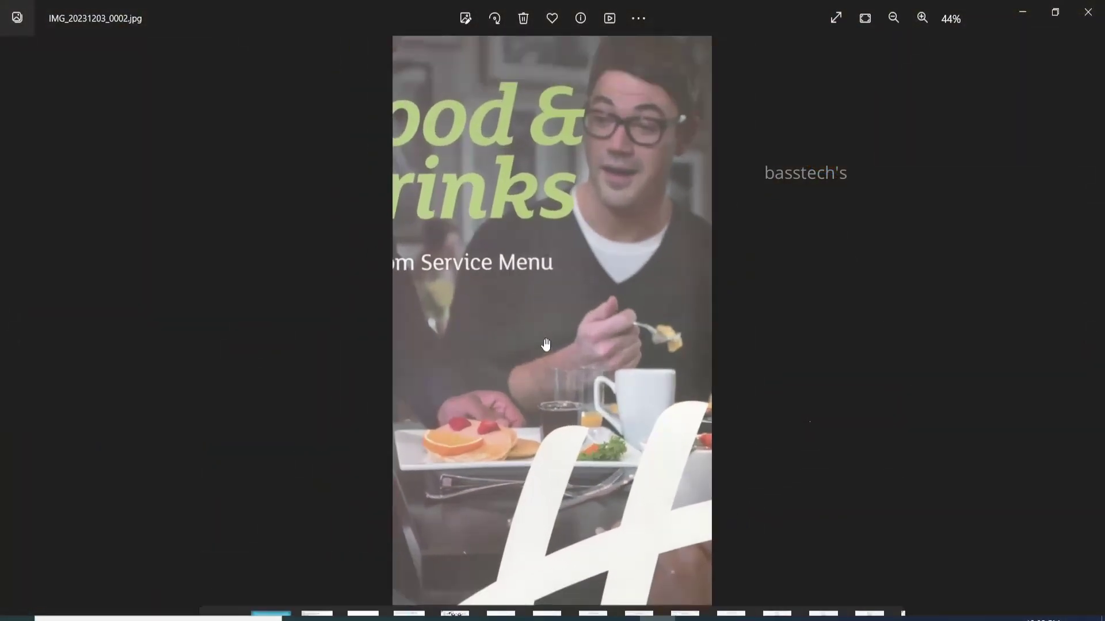
{"action": "scroll", "coordinate": [545, 341], "scroll_direction": "down", "scroll_amount": 2}
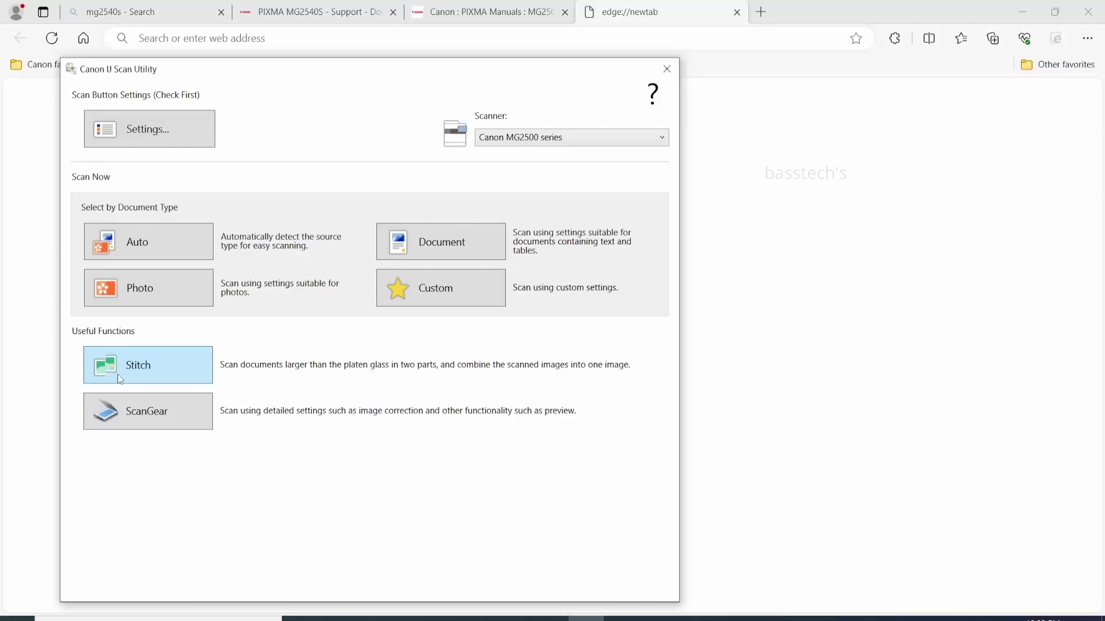
Step: Open the Stitch tool under Useful Functions
{"action": "left_click", "coordinate": [118, 374]}
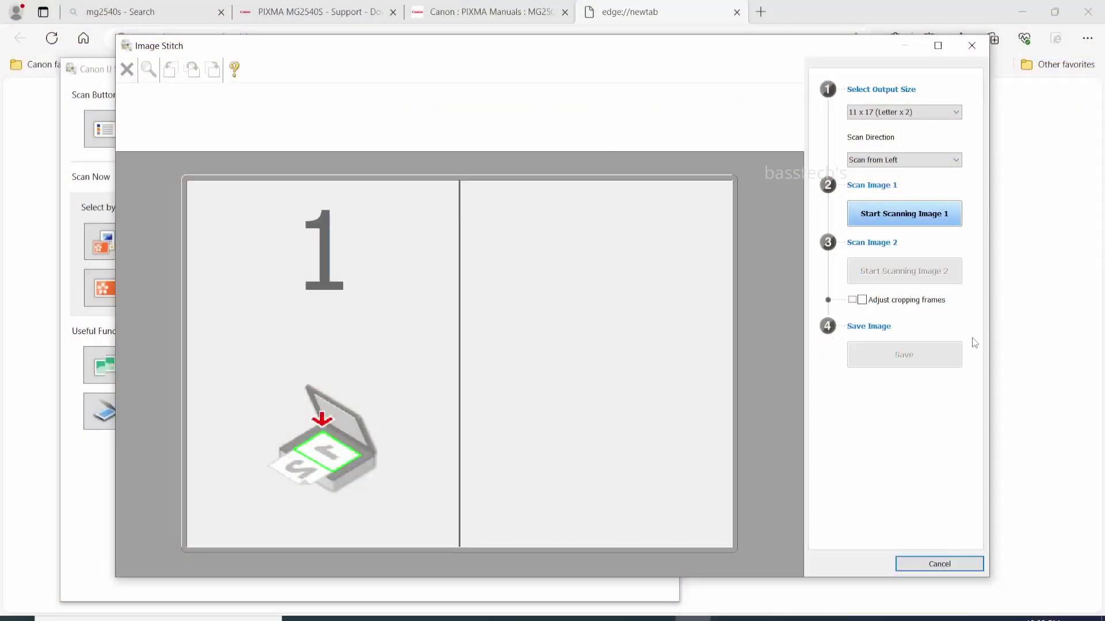
Step: Set output size to A3 (A4 x 2) and scan image 1
{"action": "left_click", "coordinate": [916, 116]}
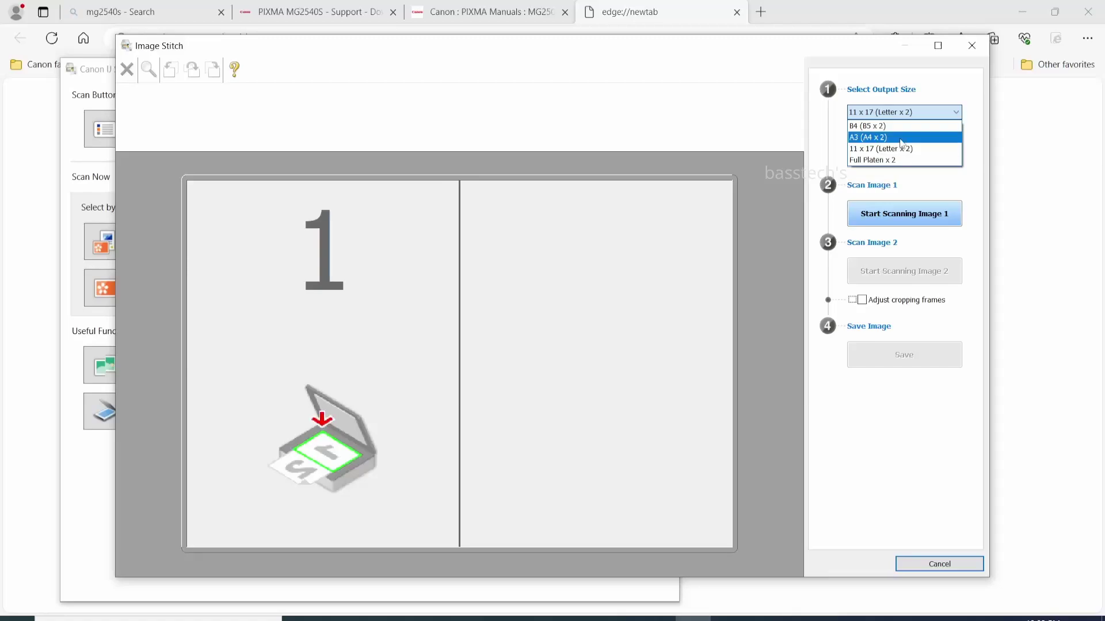
{"action": "left_click", "coordinate": [903, 139]}
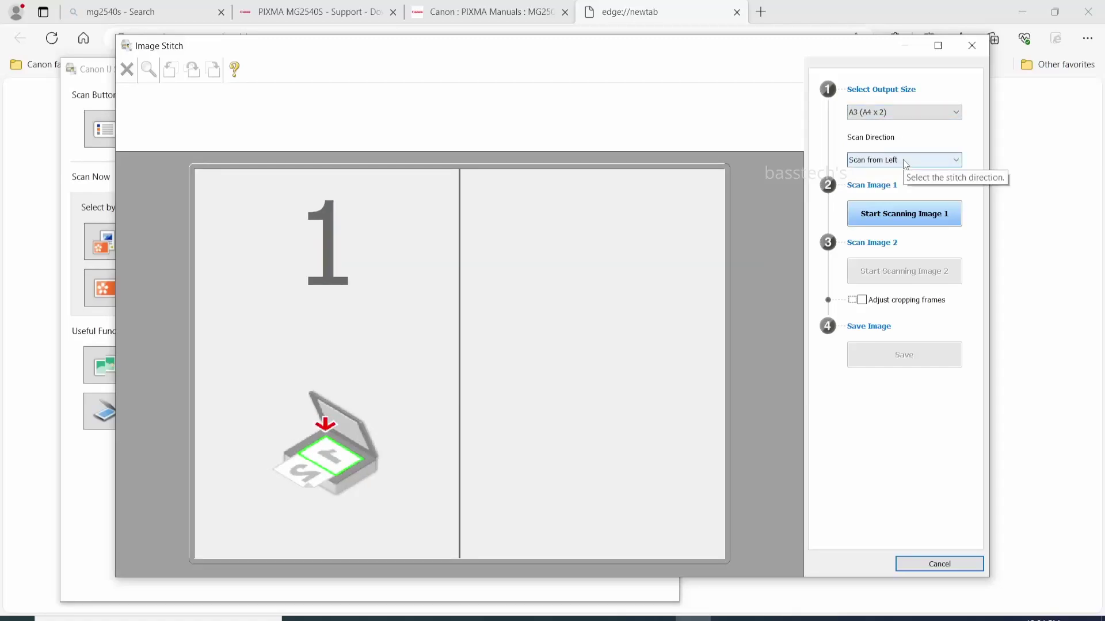
{"action": "left_click", "coordinate": [905, 216]}
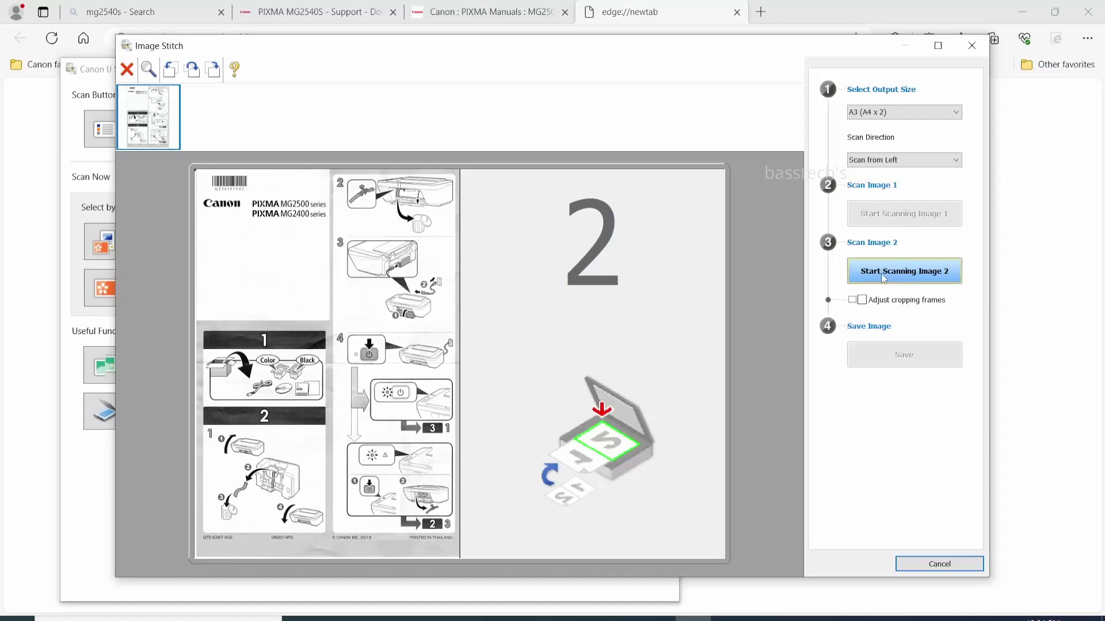
Step: Scan image 2, save the stitched A3 image, and exit the Scan Complete dialog
{"action": "left_click", "coordinate": [883, 277]}
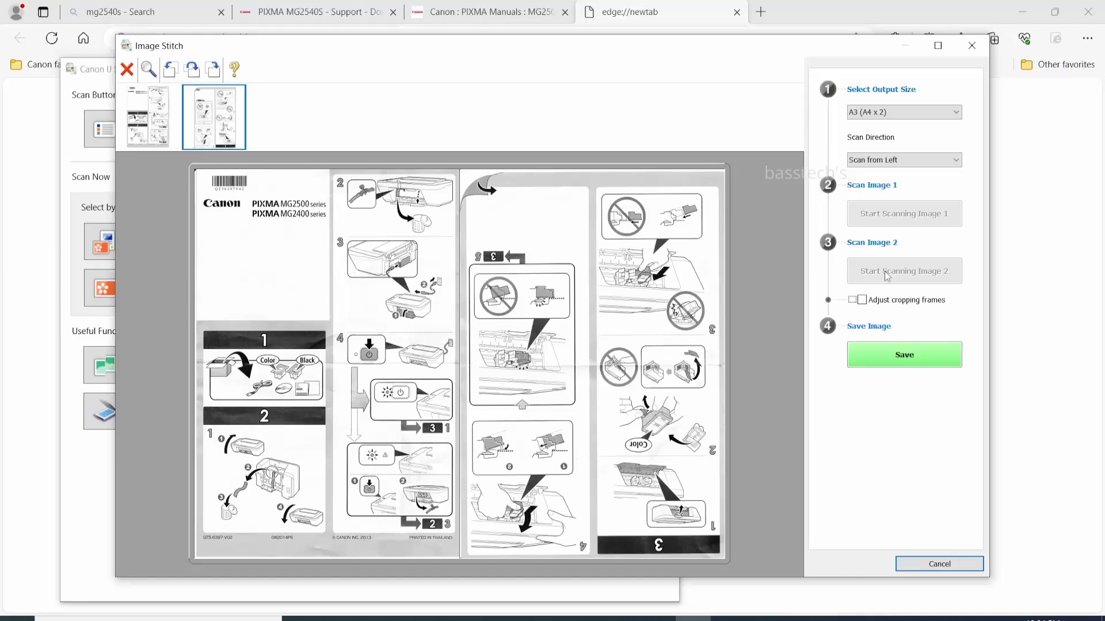
{"action": "left_click", "coordinate": [901, 358]}
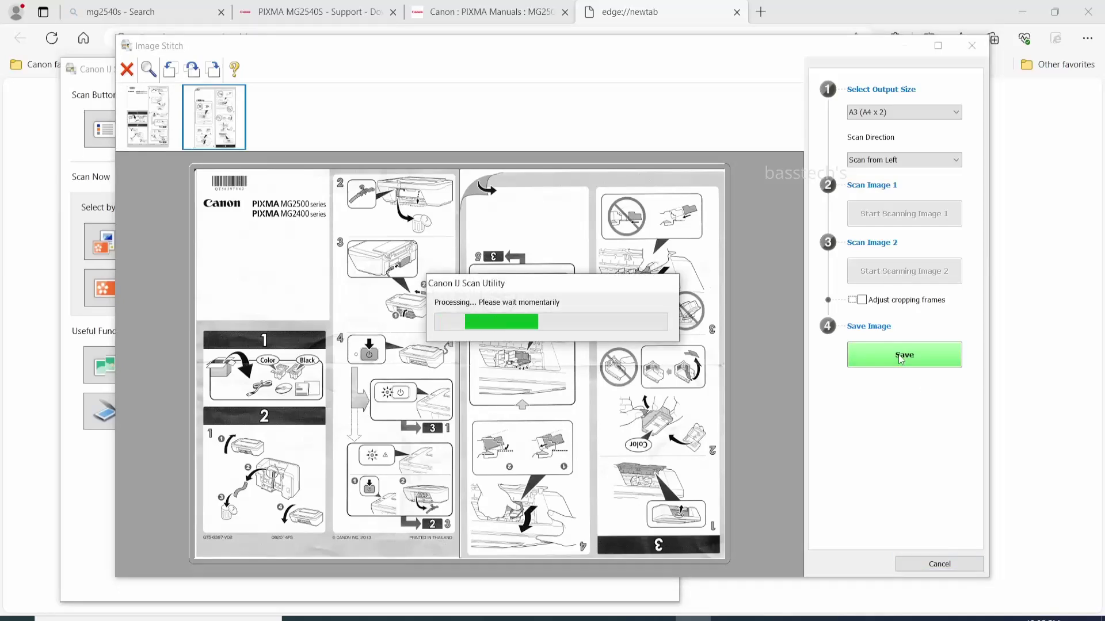
{"action": "left_click", "coordinate": [594, 350]}
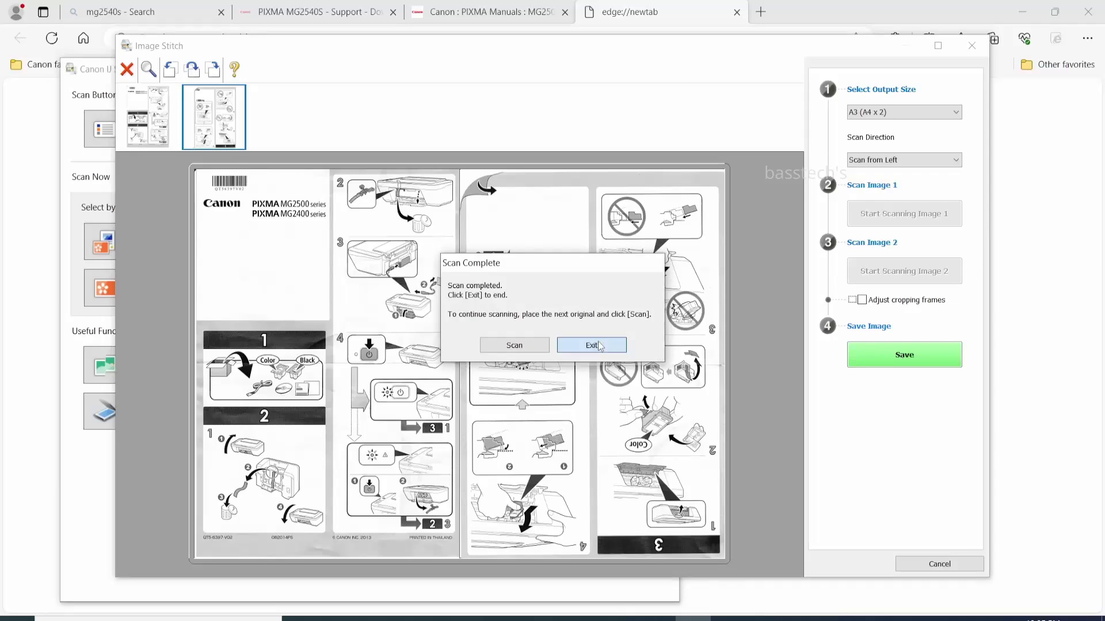